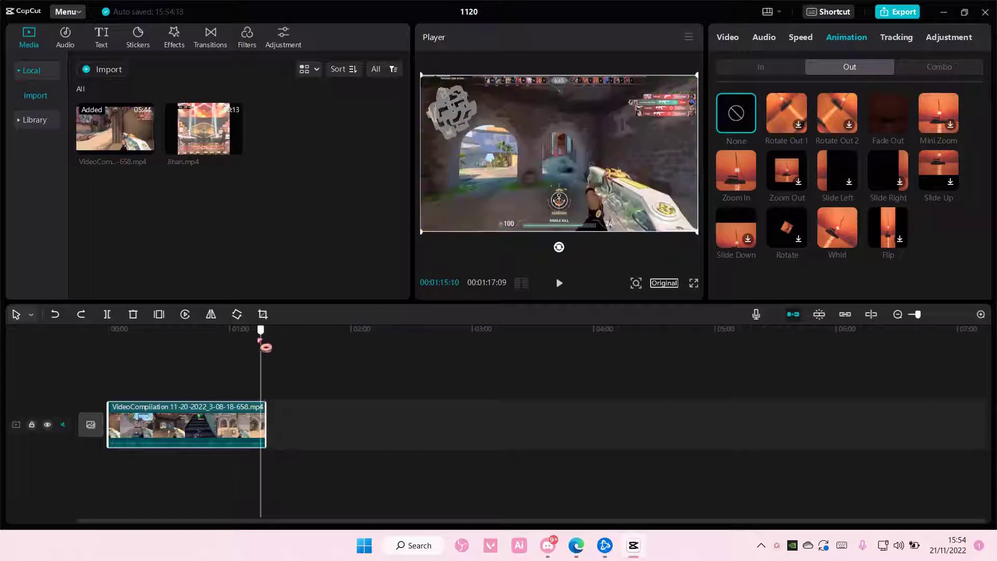
Step: Scrub to about 00:40 and split the gameplay clip there
{"action": "left_click_drag", "start_coordinate": [258, 348], "coordinate": [190, 354]}
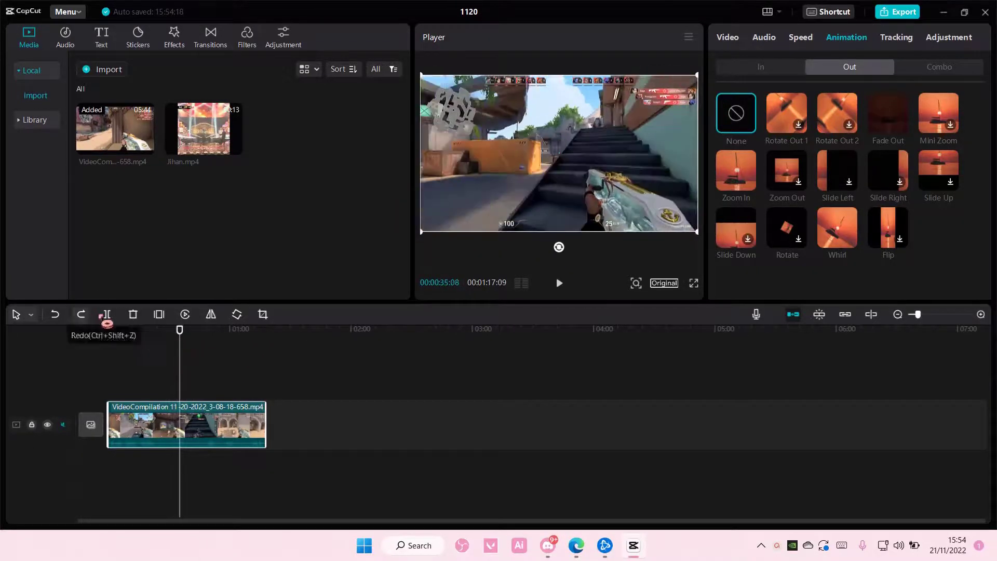
{"action": "mouse_move", "coordinate": [264, 425]}
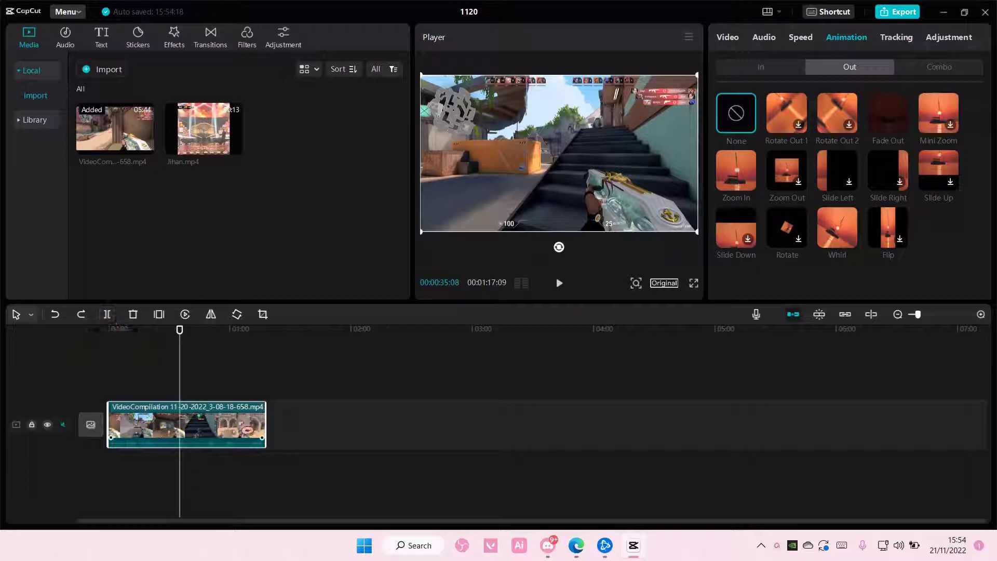
{"action": "left_click_drag", "start_coordinate": [189, 343], "coordinate": [137, 345]}
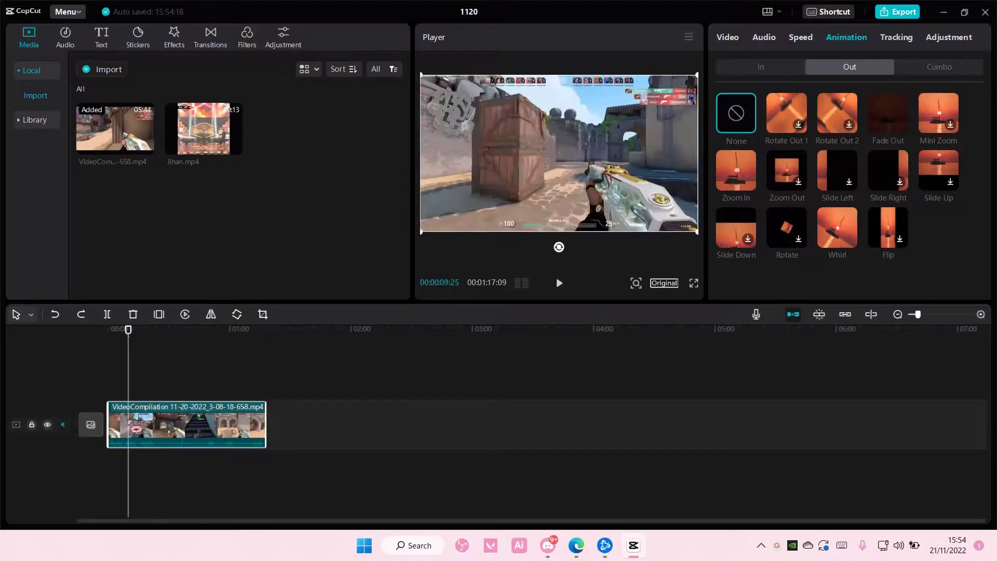
{"action": "left_click_drag", "start_coordinate": [136, 352], "coordinate": [193, 360]}
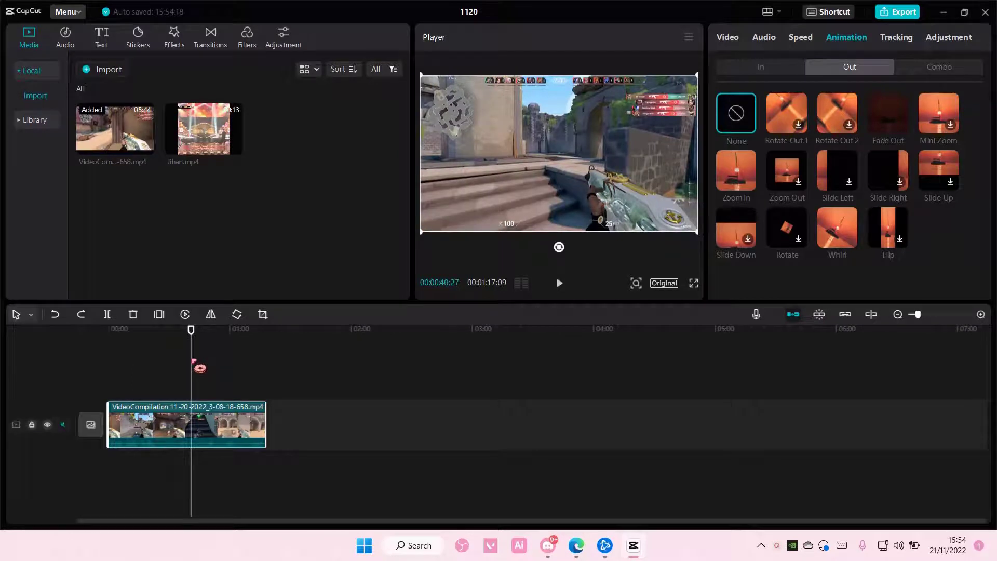
{"action": "left_click", "coordinate": [107, 315]}
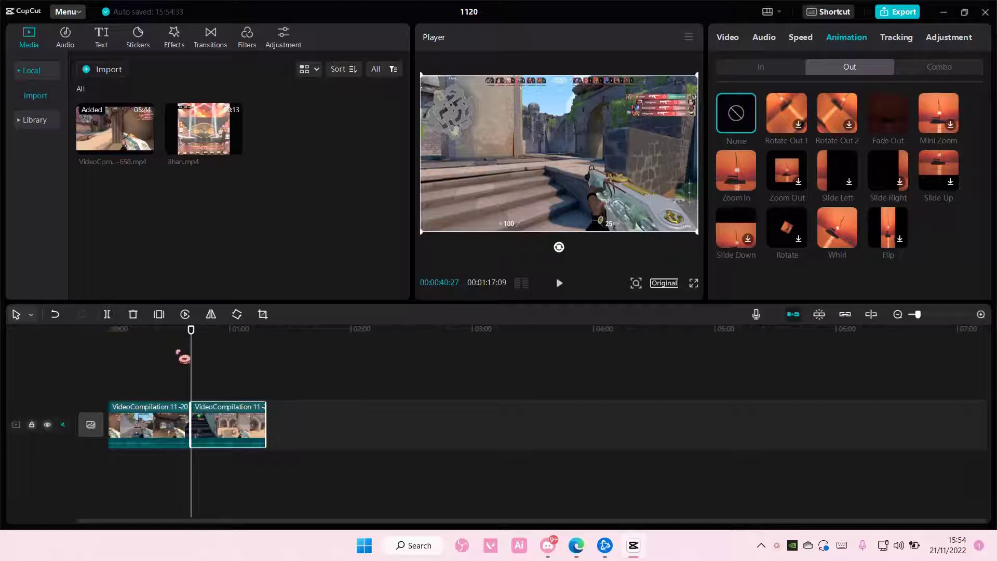
{"action": "left_click_drag", "start_coordinate": [196, 352], "coordinate": [193, 350]}
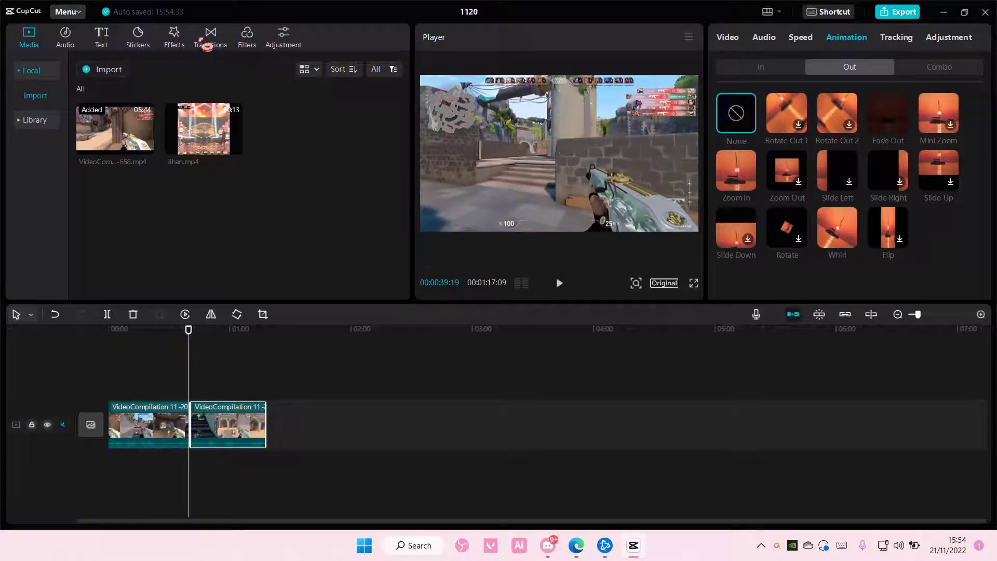
Step: Add a Blur transition at the cut between the two pieces
{"action": "left_click", "coordinate": [208, 47]}
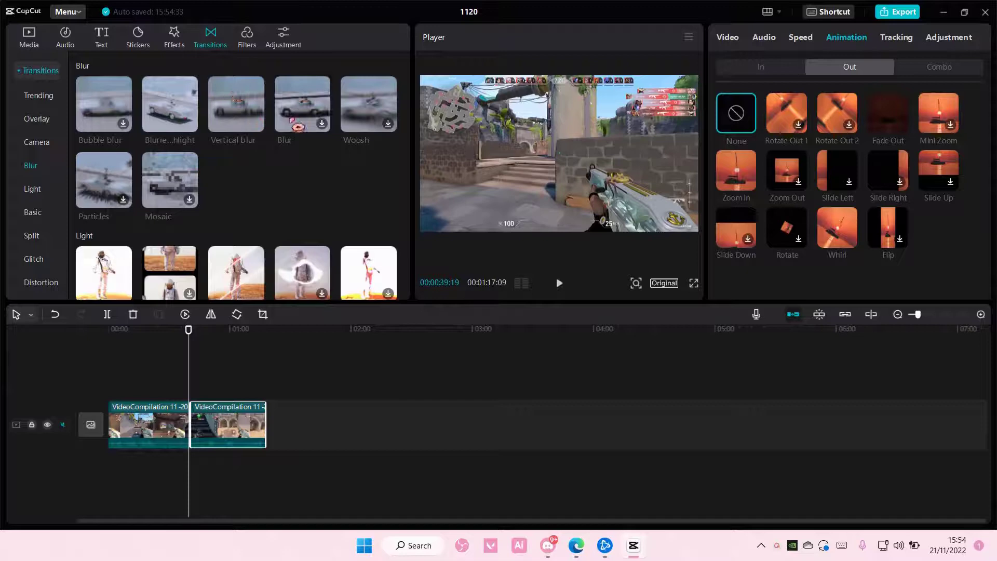
{"action": "left_click", "coordinate": [297, 126]}
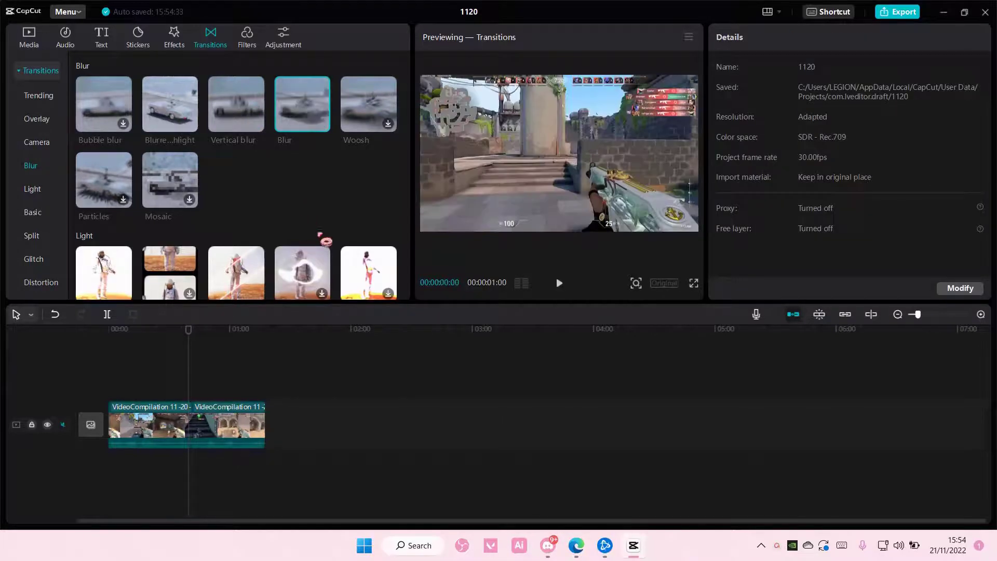
{"action": "left_click", "coordinate": [321, 123]}
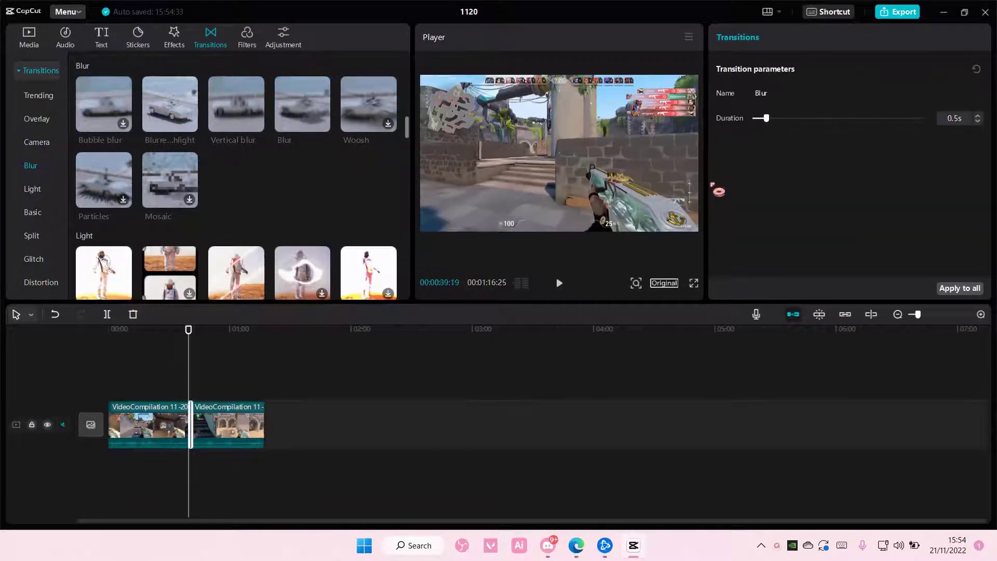
Step: Set the Blur transition's duration to 1.2 seconds and preview it
{"action": "mouse_move", "coordinate": [766, 118]}
{"action": "left_mouse_down"}
{"action": "mouse_move", "coordinate": [905, 118]}
{"action": "mouse_move", "coordinate": [943, 139]}
{"action": "mouse_move", "coordinate": [847, 119]}
{"action": "left_mouse_up"}
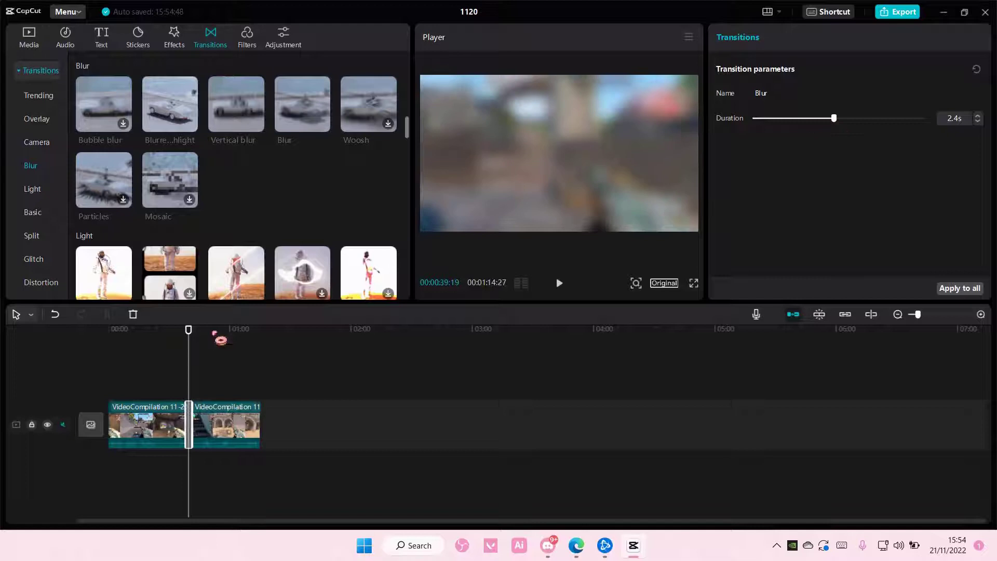
{"action": "left_click", "coordinate": [185, 332]}
{"action": "key", "text": "space"}
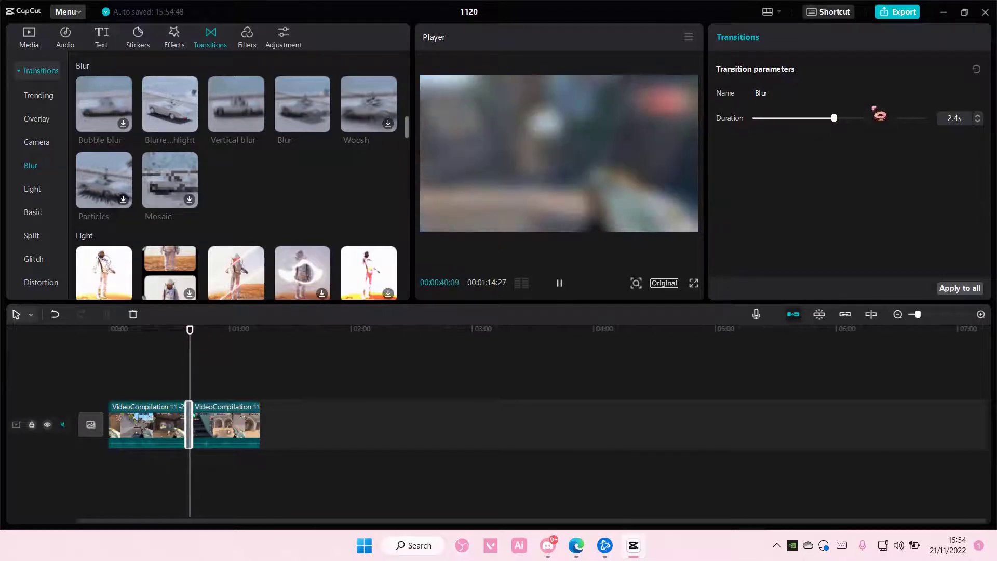
{"action": "left_click_drag", "start_coordinate": [833, 118], "coordinate": [794, 121]}
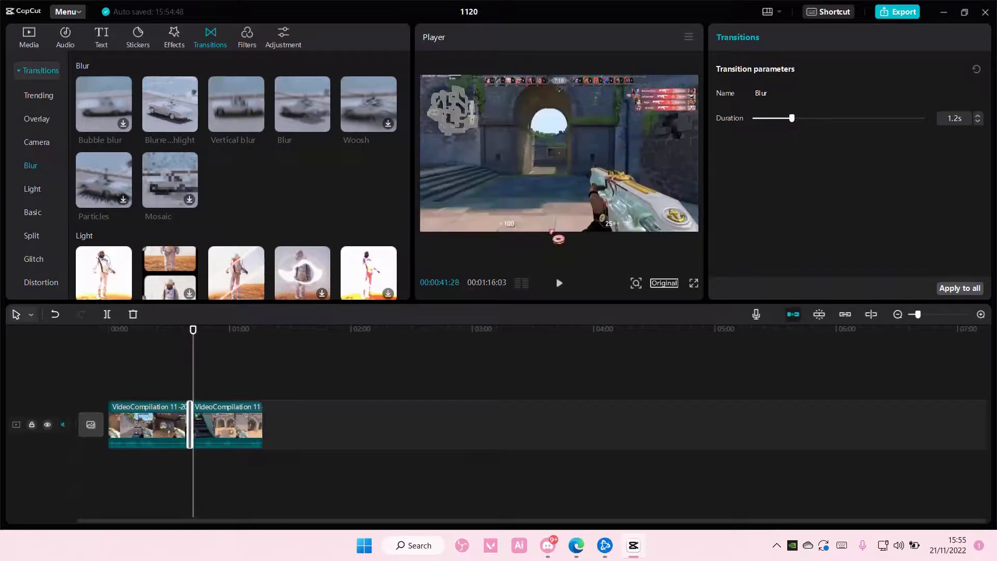
{"action": "left_click", "coordinate": [191, 335]}
{"action": "key", "text": "space"}
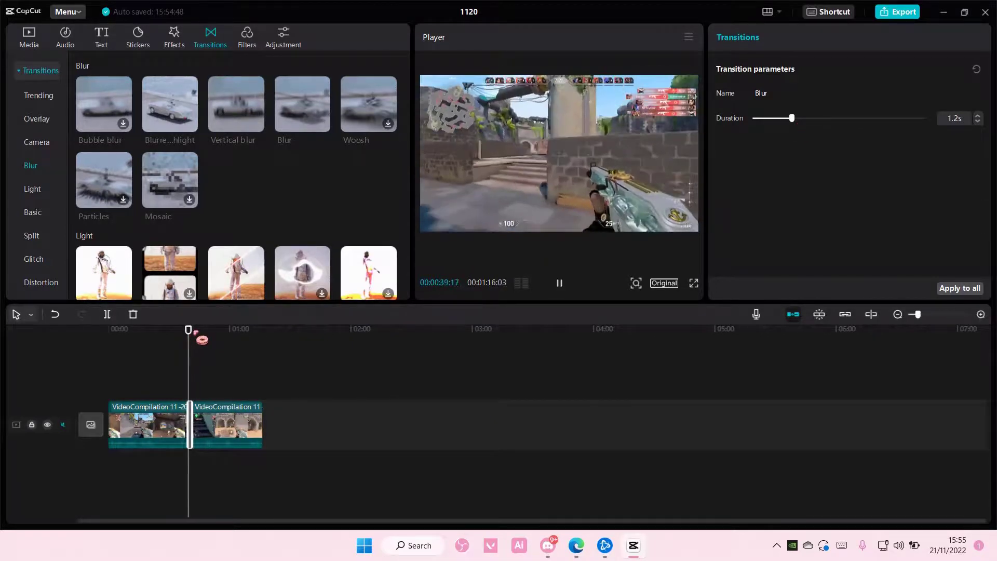
{"action": "key", "text": "space"}
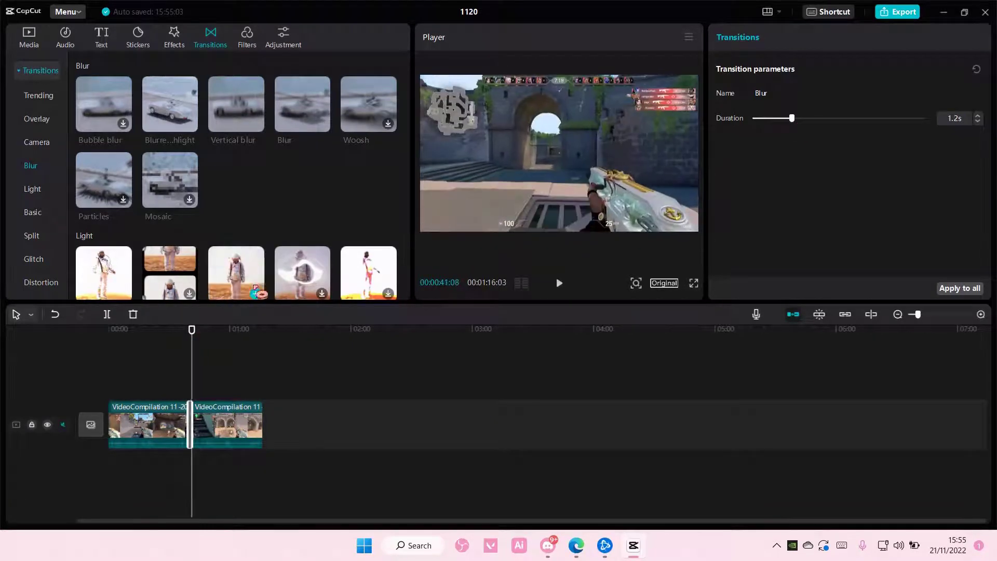
Step: Shorten the Blur transition to 0.5 seconds, then delete it
{"action": "left_click", "coordinate": [189, 337]}
{"action": "left_click_drag", "start_coordinate": [195, 342], "coordinate": [198, 344]}
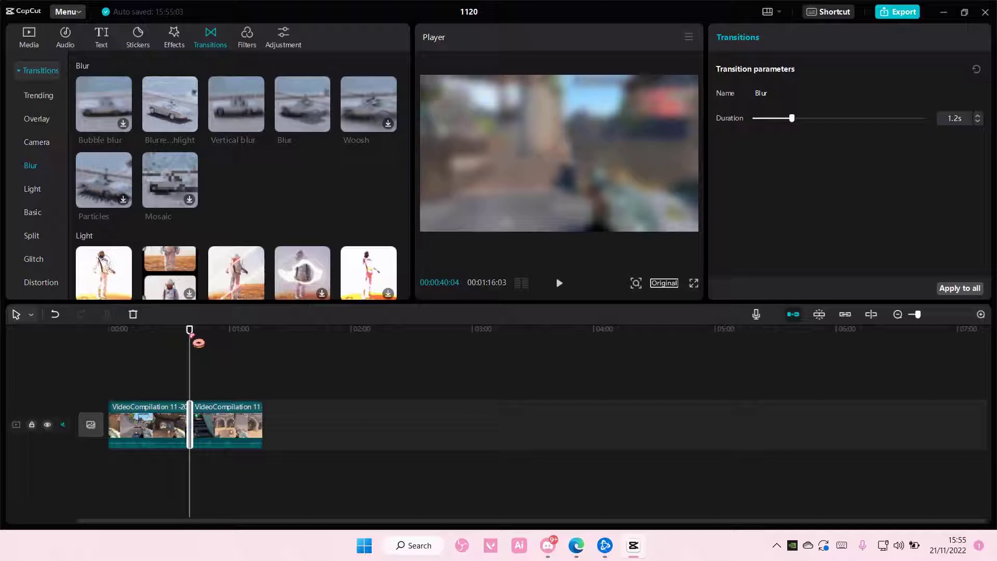
{"action": "scroll", "coordinate": [943, 326], "scroll_direction": "up", "scroll_amount": 2}
{"action": "scroll", "coordinate": [932, 321], "scroll_direction": "up", "scroll_amount": 2}
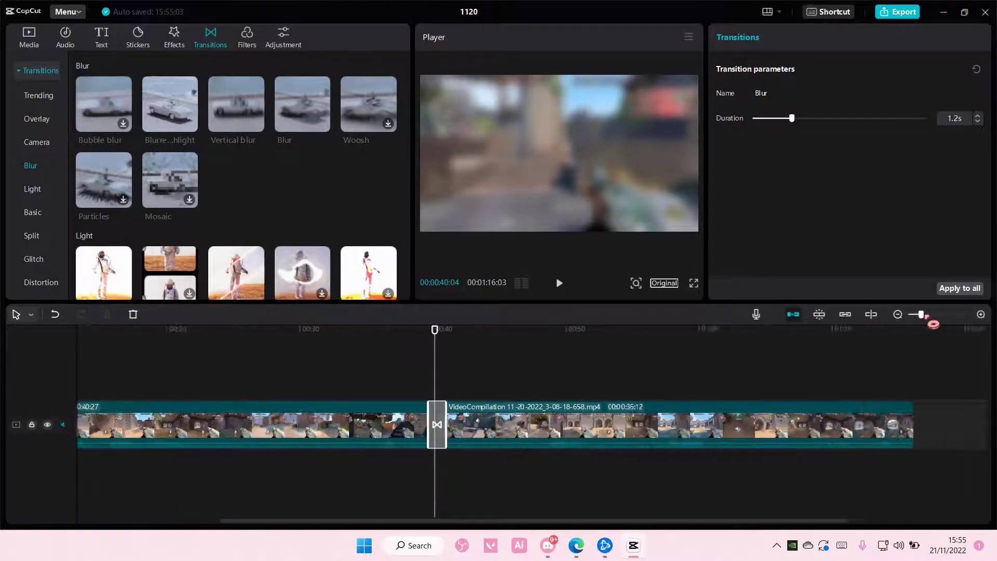
{"action": "left_click", "coordinate": [439, 344]}
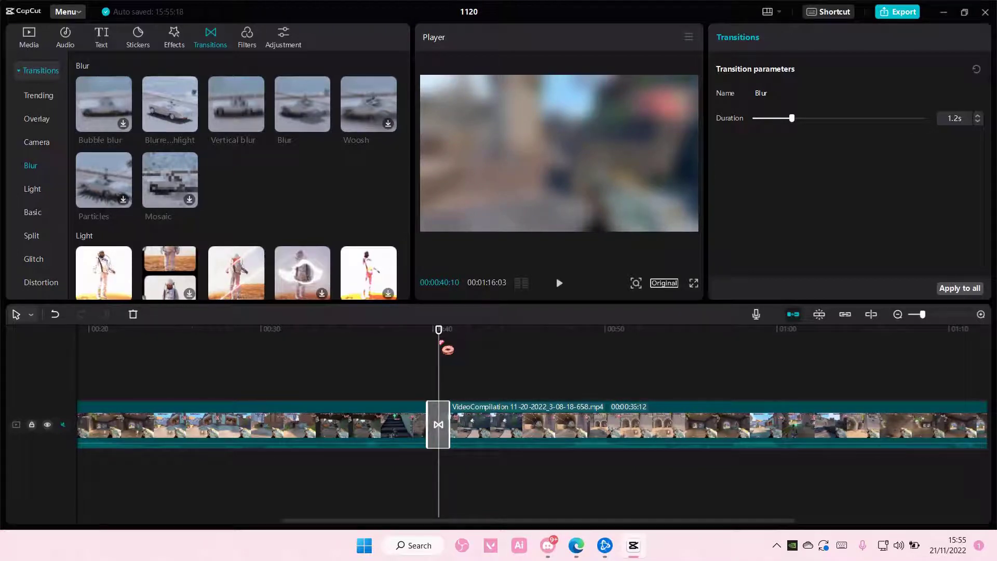
{"action": "left_click_drag", "start_coordinate": [792, 117], "coordinate": [766, 117]}
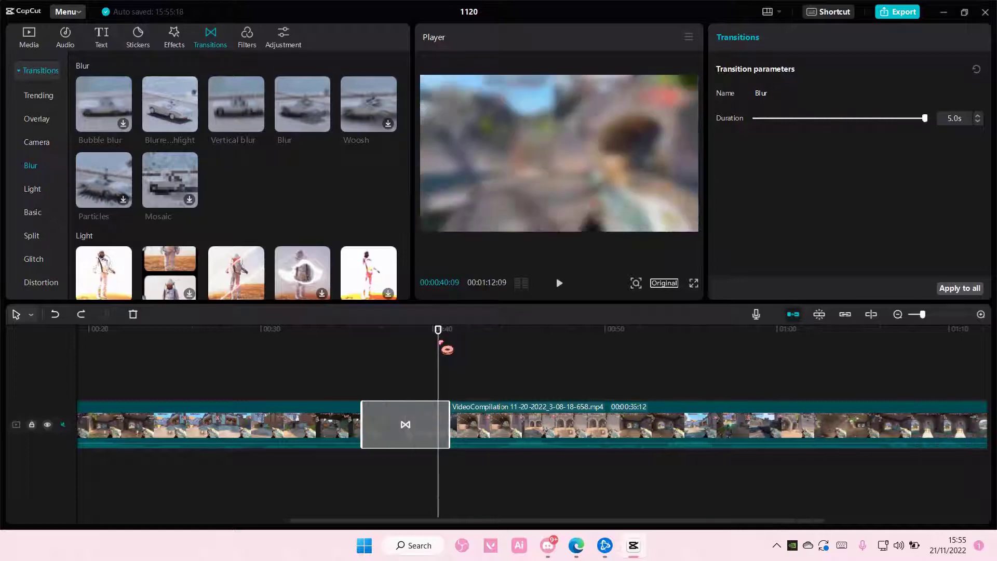
{"action": "key", "text": "Delete"}
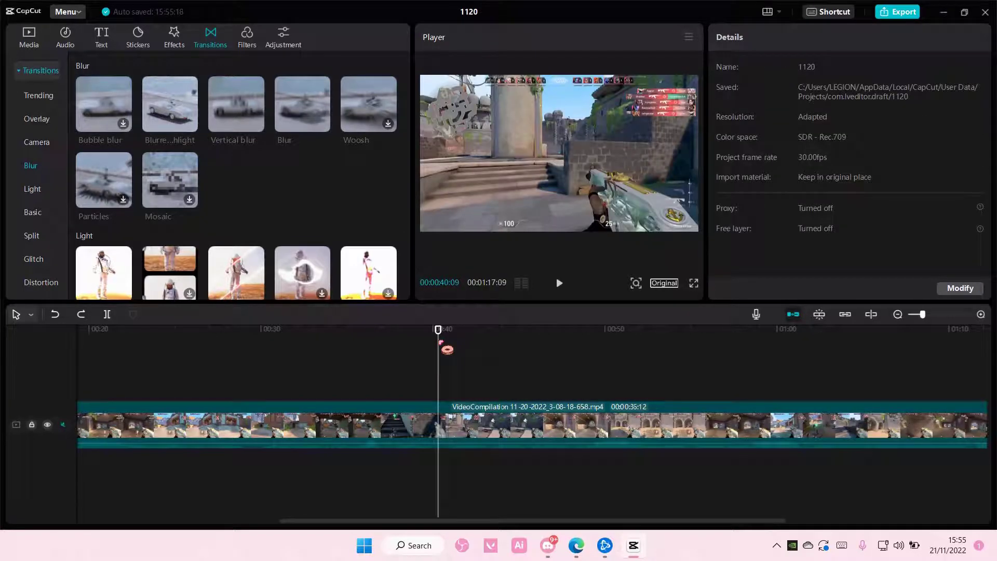
Step: Delete the second gameplay piece from the timeline
{"action": "left_click", "coordinate": [486, 430]}
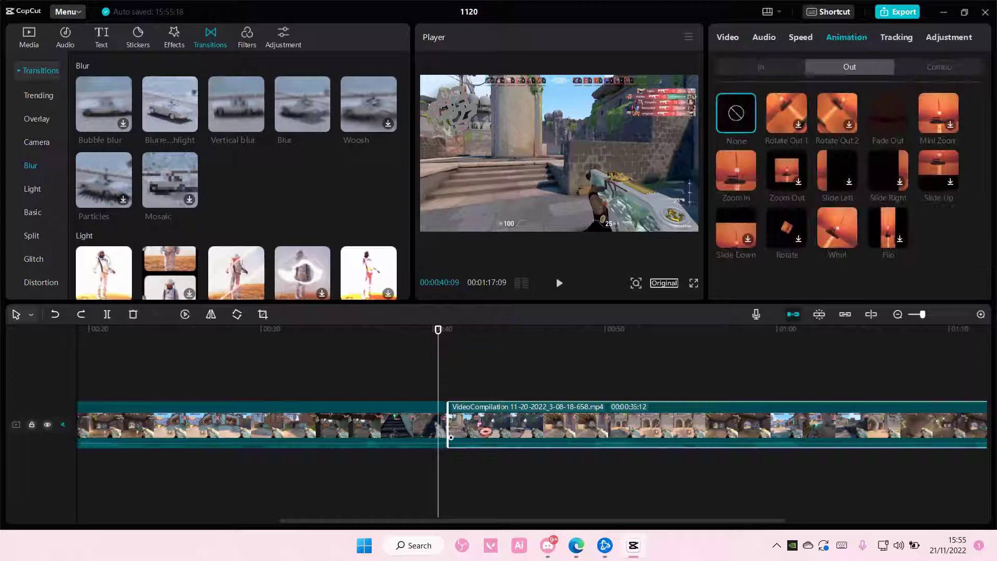
{"action": "left_click", "coordinate": [471, 377]}
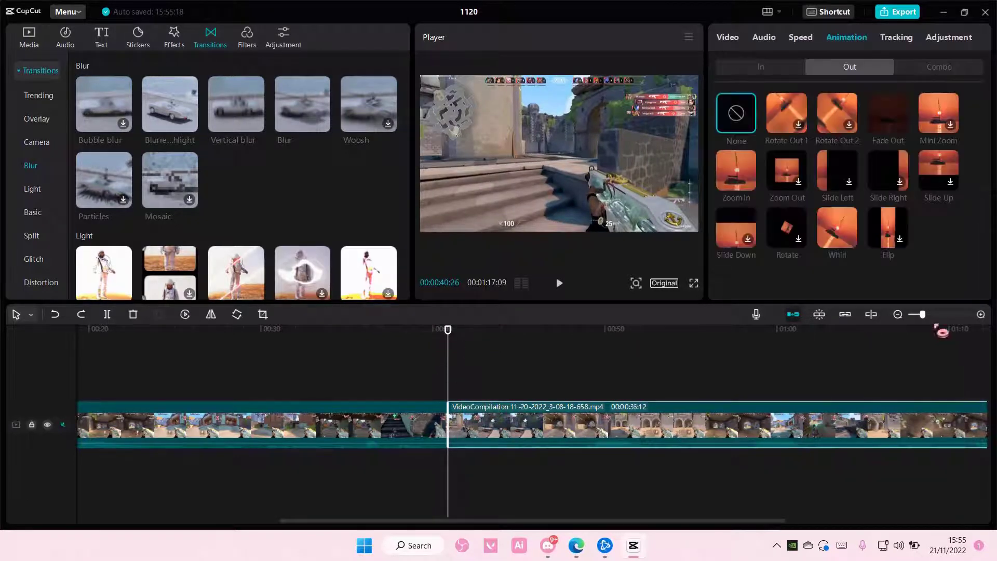
{"action": "scroll", "coordinate": [942, 331], "scroll_direction": "down", "scroll_amount": 2}
{"action": "scroll", "coordinate": [906, 316], "scroll_direction": "down", "scroll_amount": 2}
{"action": "left_click", "coordinate": [250, 365]}
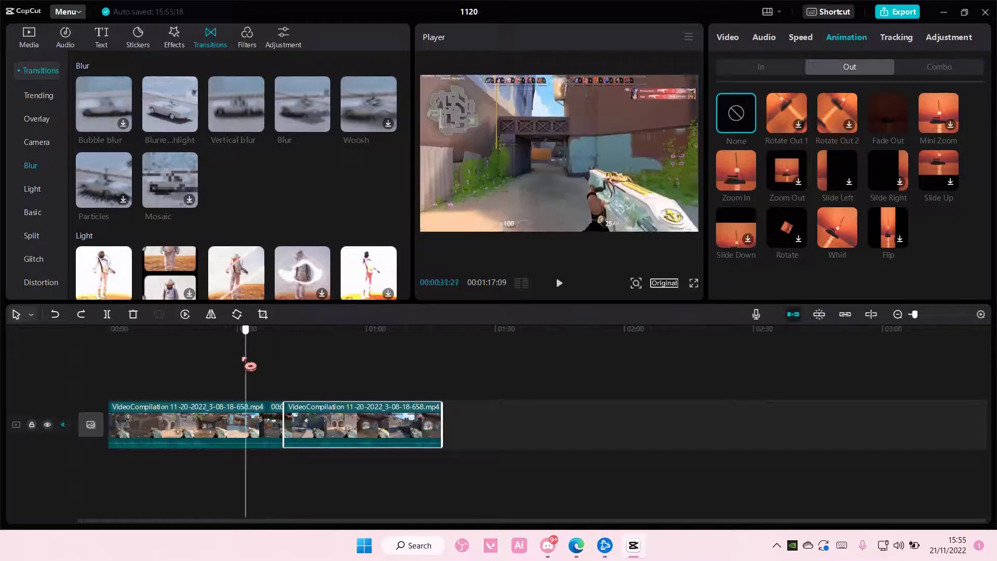
{"action": "left_click_drag", "start_coordinate": [250, 366], "coordinate": [204, 363]}
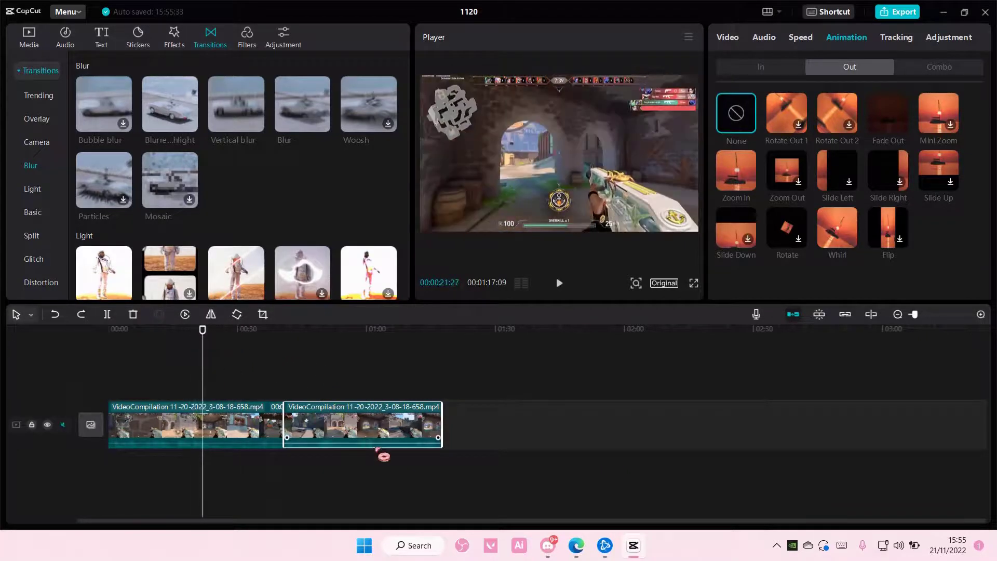
{"action": "key", "text": "Delete"}
Step: Trim the remaining clip's end to about 00:23
{"action": "left_click", "coordinate": [251, 425]}
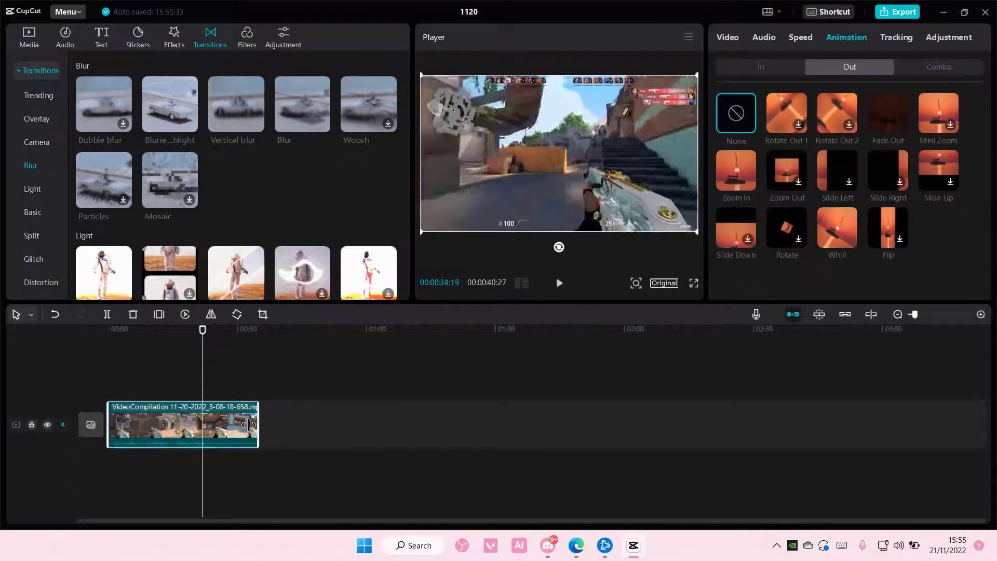
{"action": "left_click_drag", "start_coordinate": [251, 424], "coordinate": [199, 426]}
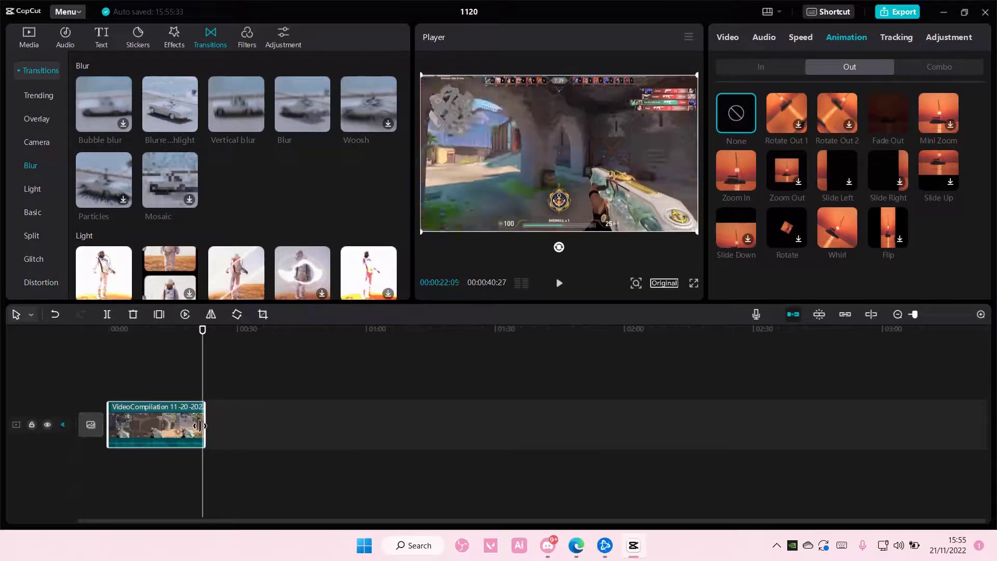
{"action": "left_click_drag", "start_coordinate": [200, 426], "coordinate": [210, 424]}
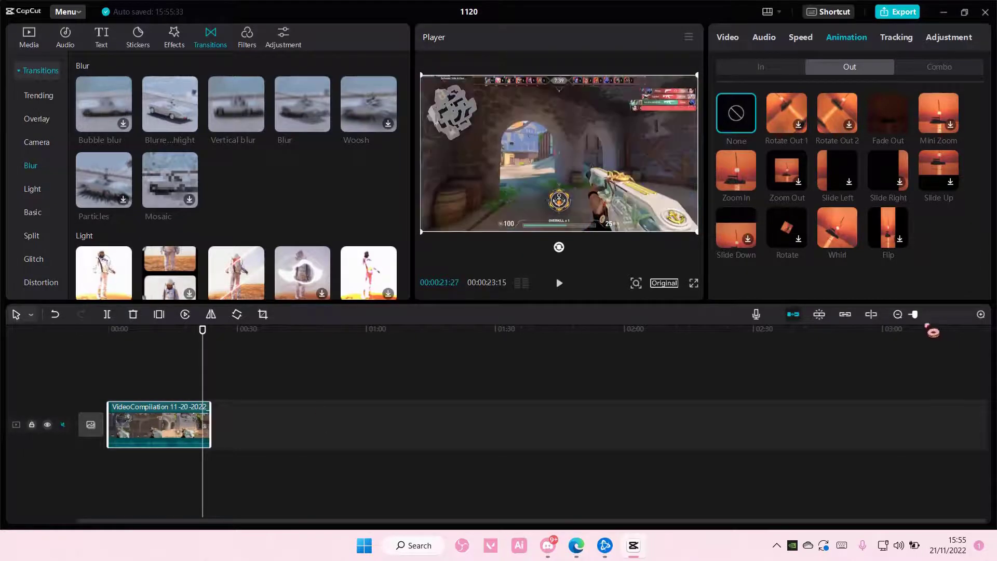
{"action": "scroll", "coordinate": [931, 329], "scroll_direction": "up", "scroll_amount": 5}
{"action": "left_click_drag", "start_coordinate": [705, 347], "coordinate": [330, 364]}
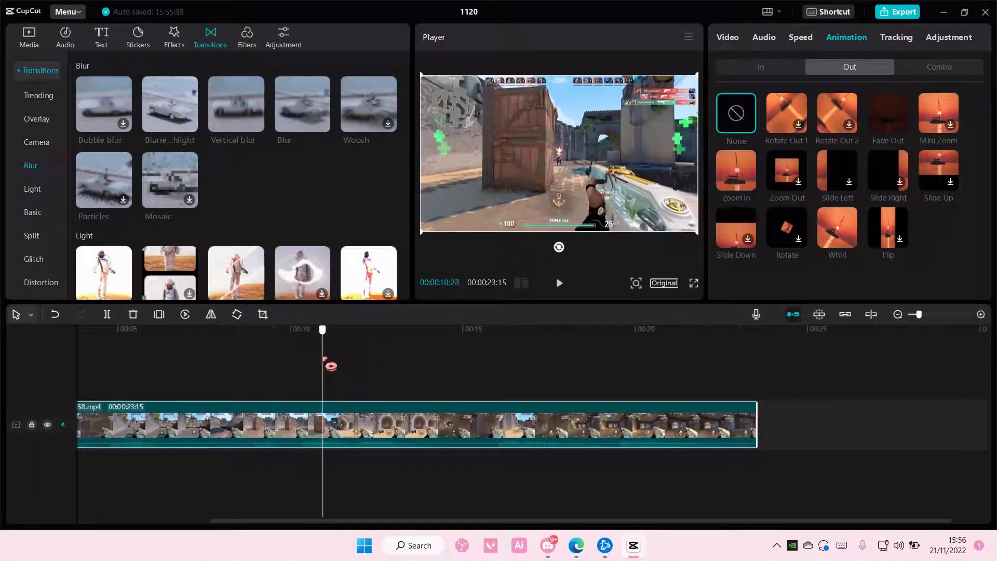
Step: Split the clip at 10:28 and add a 0.5-second Blur transition at the cut
{"action": "left_click", "coordinate": [108, 314]}
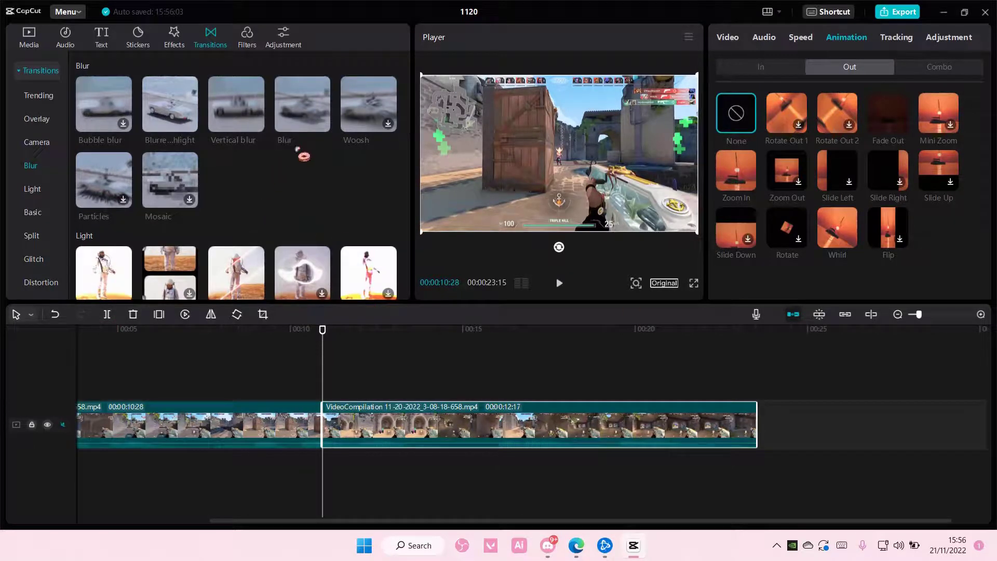
{"action": "left_click", "coordinate": [296, 124]}
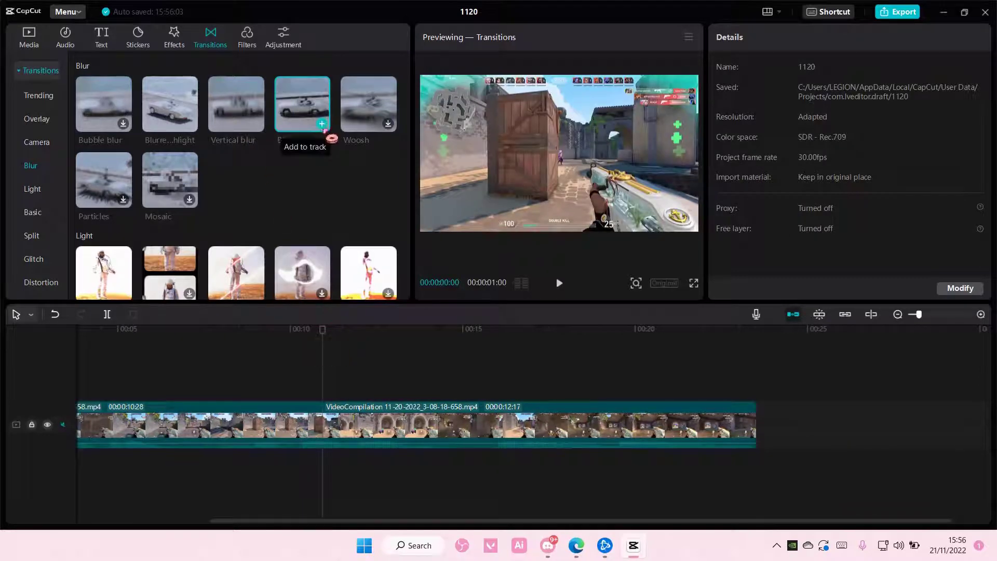
{"action": "left_click", "coordinate": [322, 123]}
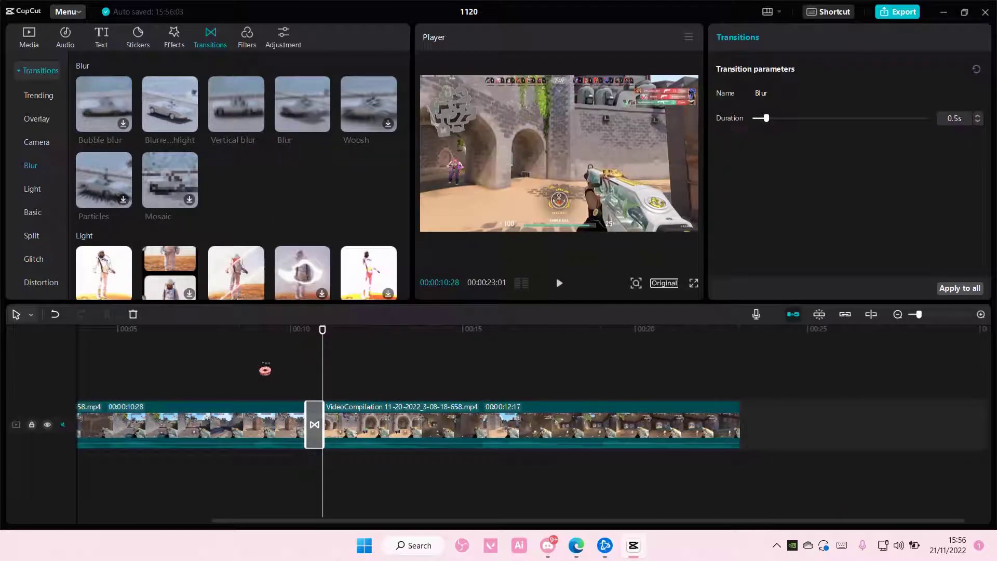
Step: Create a compound clip from both pieces, then split it at 10:20
{"action": "left_click_drag", "start_coordinate": [265, 370], "coordinate": [301, 406]}
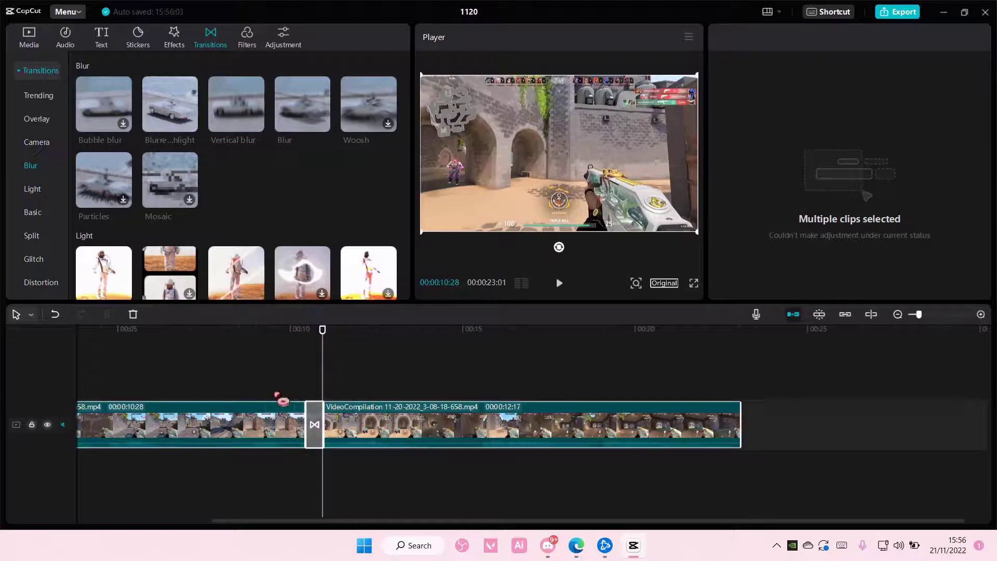
{"action": "right_click", "coordinate": [391, 428]}
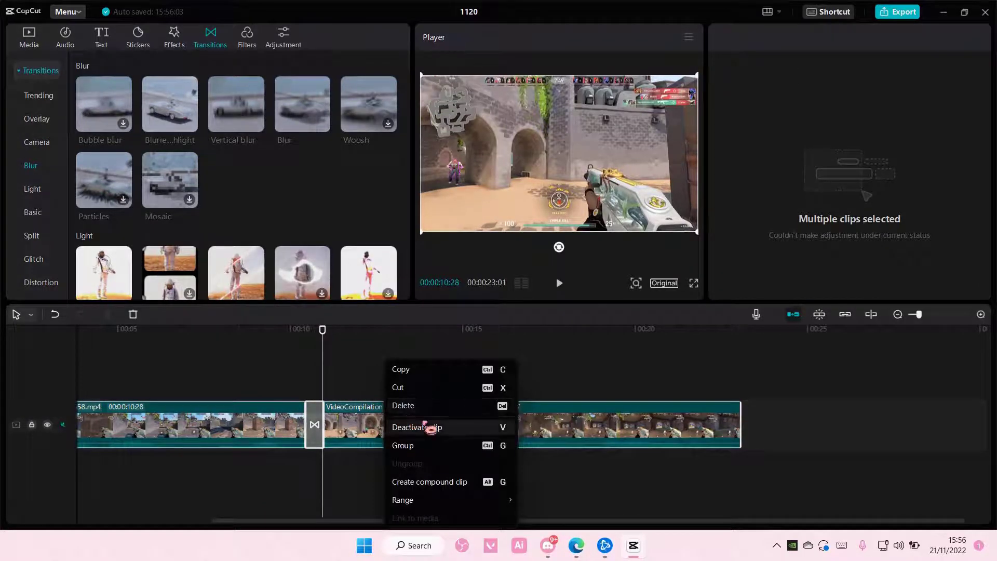
{"action": "left_click", "coordinate": [450, 482]}
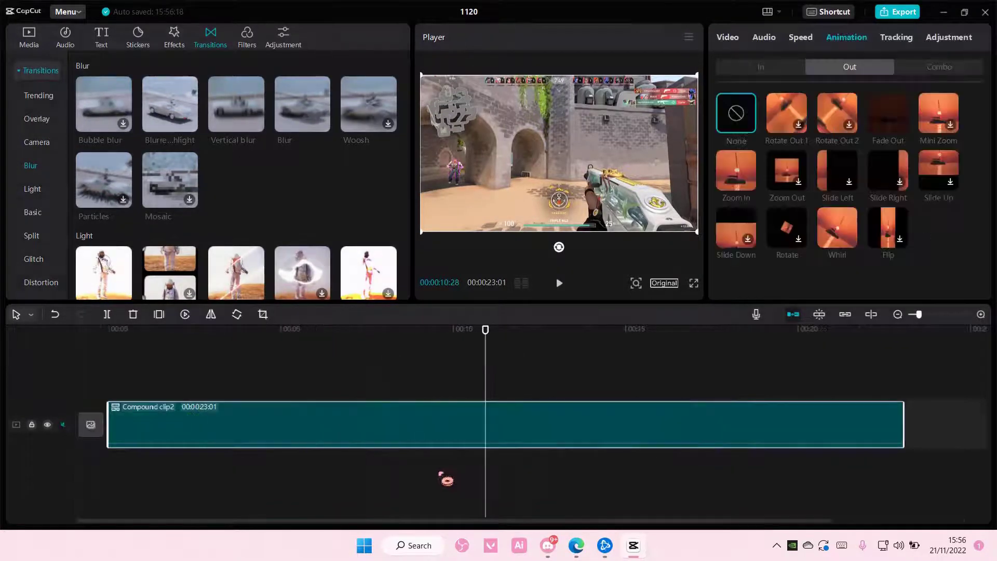
{"action": "mouse_move", "coordinate": [490, 357]}
{"action": "left_mouse_down"}
{"action": "mouse_move", "coordinate": [465, 359]}
{"action": "mouse_move", "coordinate": [485, 366]}
{"action": "left_mouse_up"}
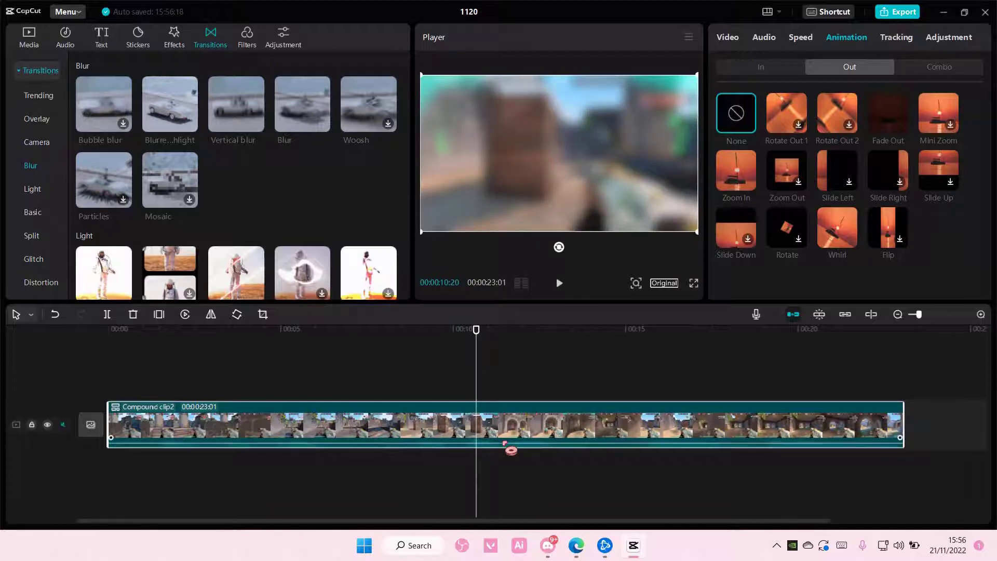
{"action": "mouse_move", "coordinate": [506, 425]}
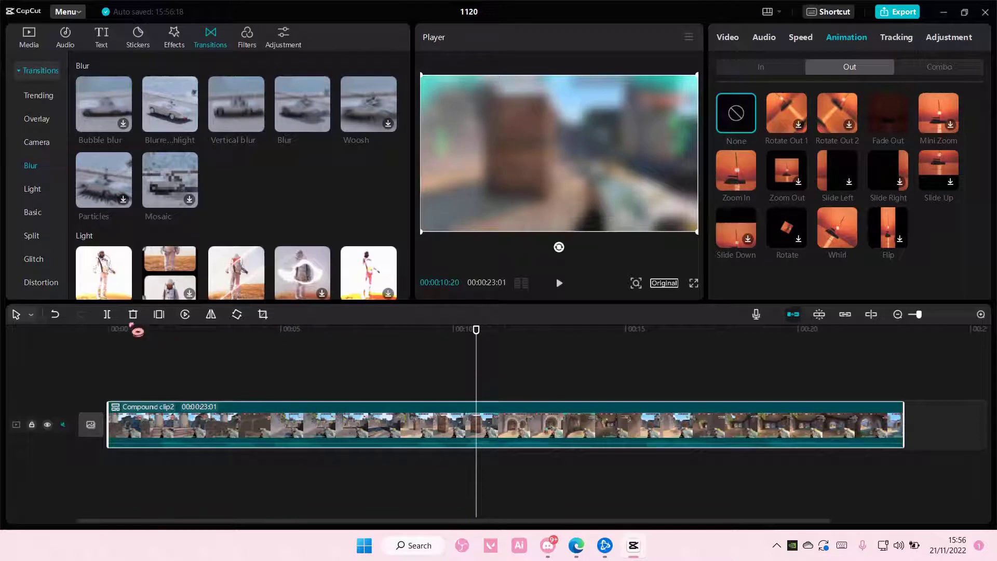
{"action": "left_click", "coordinate": [107, 314]}
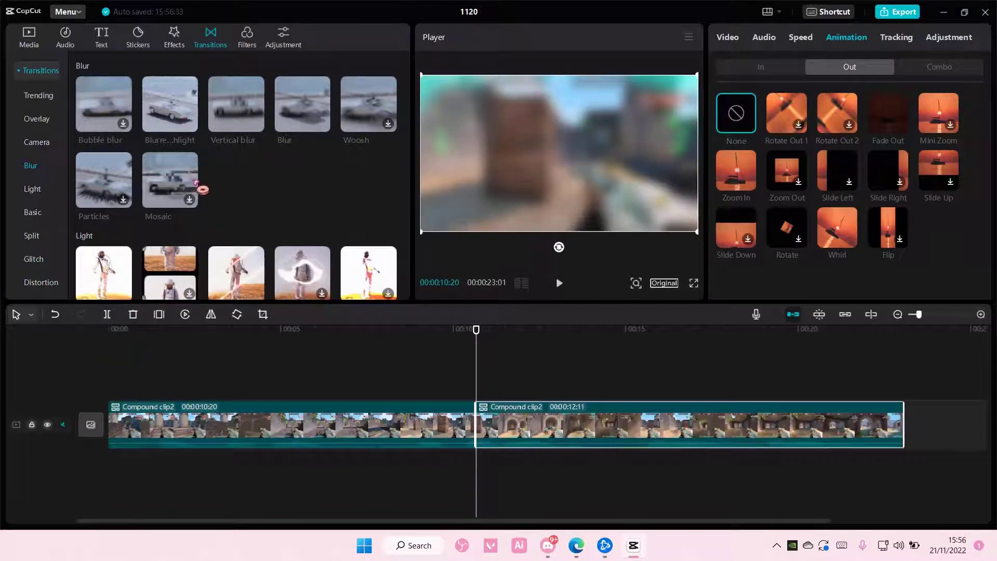
{"action": "scroll", "coordinate": [308, 226], "scroll_direction": "down", "scroll_amount": 3}
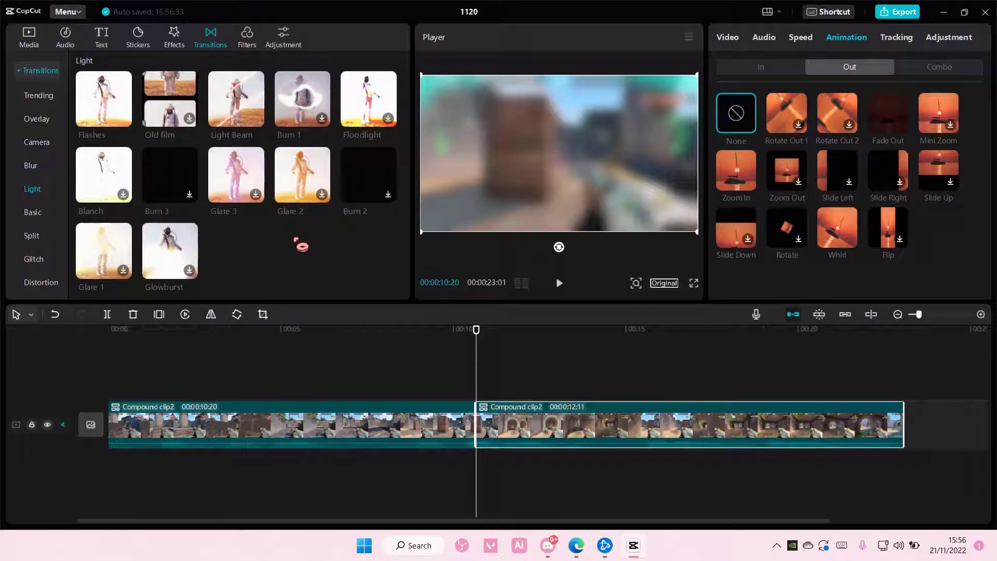
Step: Add Light Beam at the join and scrub across it to preview
{"action": "left_click", "coordinate": [256, 119]}
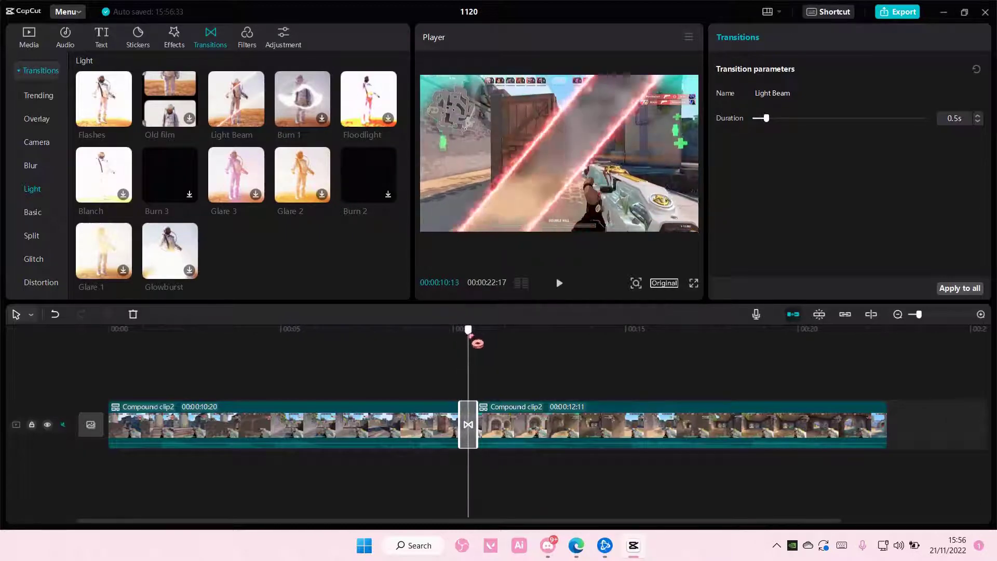
{"action": "left_click_drag", "start_coordinate": [477, 343], "coordinate": [474, 346]}
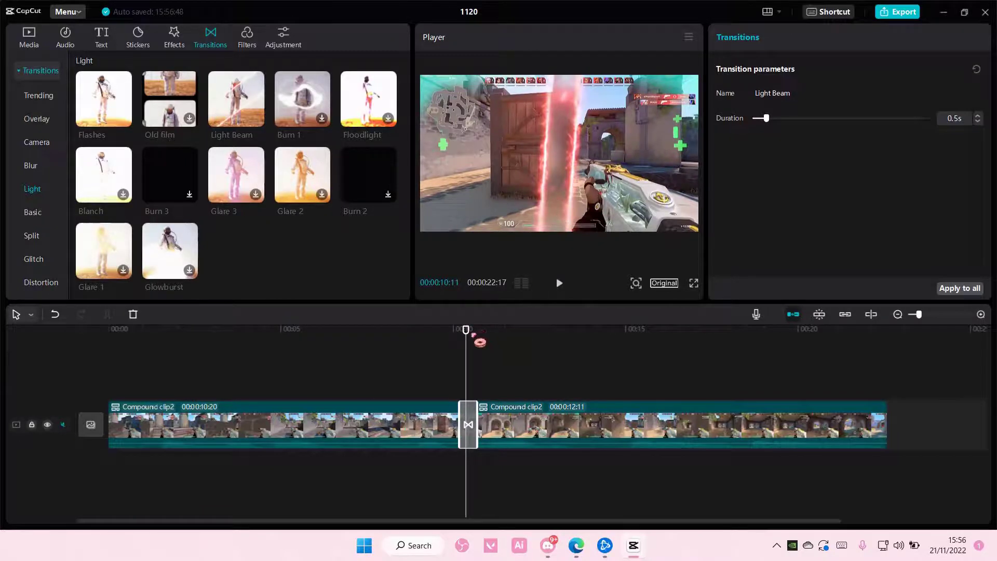
{"action": "left_click_drag", "start_coordinate": [480, 341], "coordinate": [438, 351]}
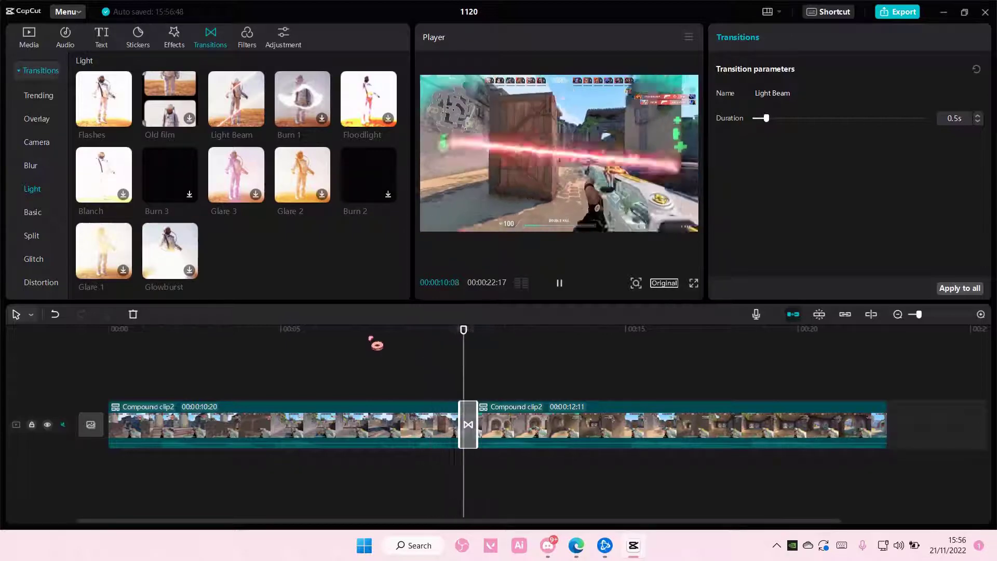
Step: Lengthen the Light Beam transition to 1.1 seconds and preview it
{"action": "left_click_drag", "start_coordinate": [504, 352], "coordinate": [476, 352]}
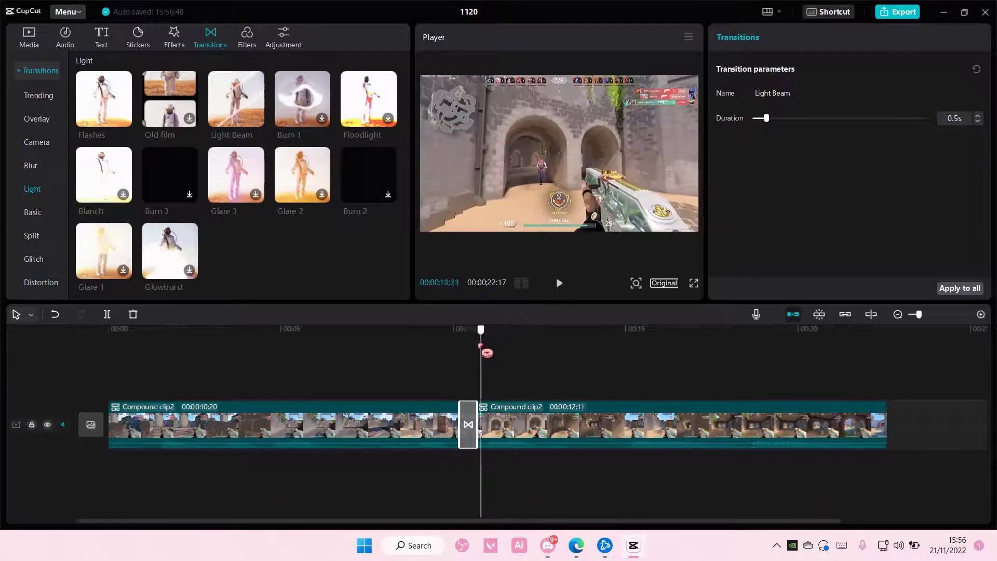
{"action": "left_click_drag", "start_coordinate": [766, 118], "coordinate": [788, 117]}
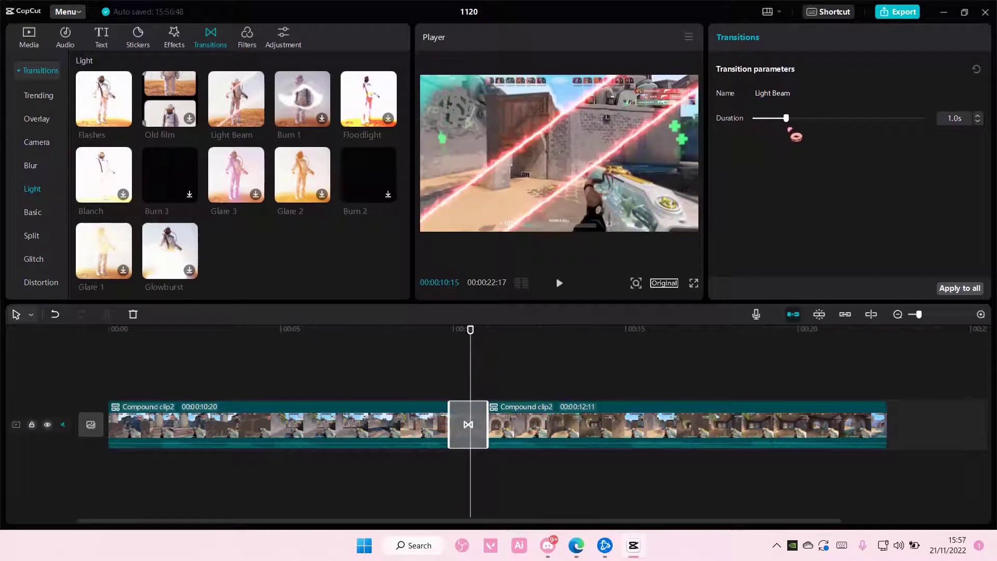
{"action": "key", "text": "space"}
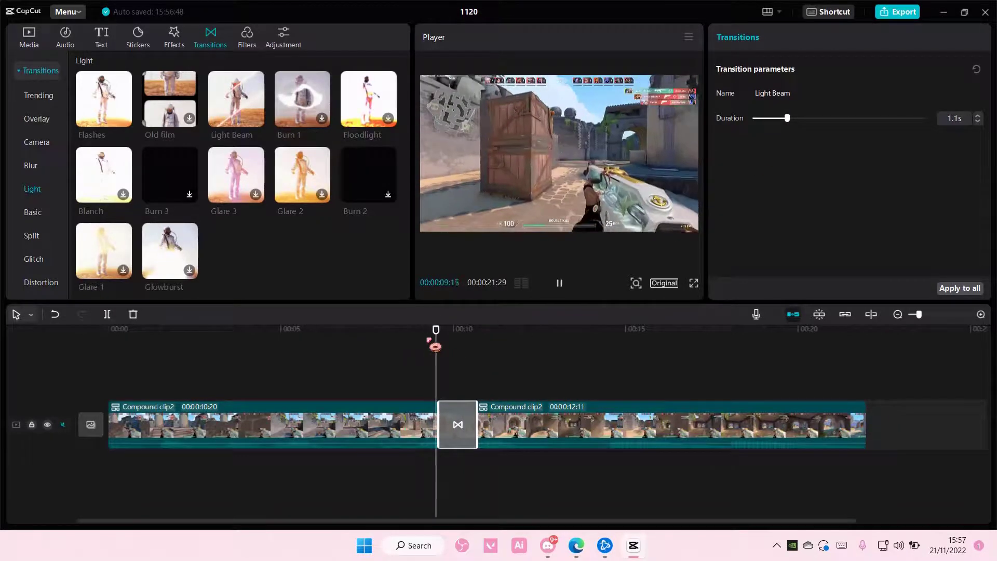
{"action": "key", "text": "space"}
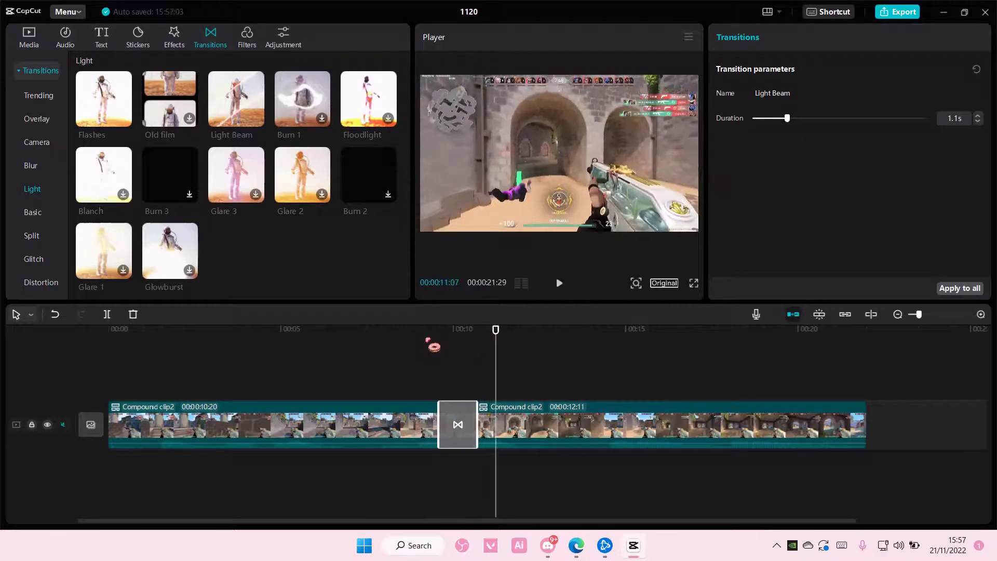
{"action": "left_click", "coordinate": [509, 347]}
{"action": "left_click", "coordinate": [461, 348]}
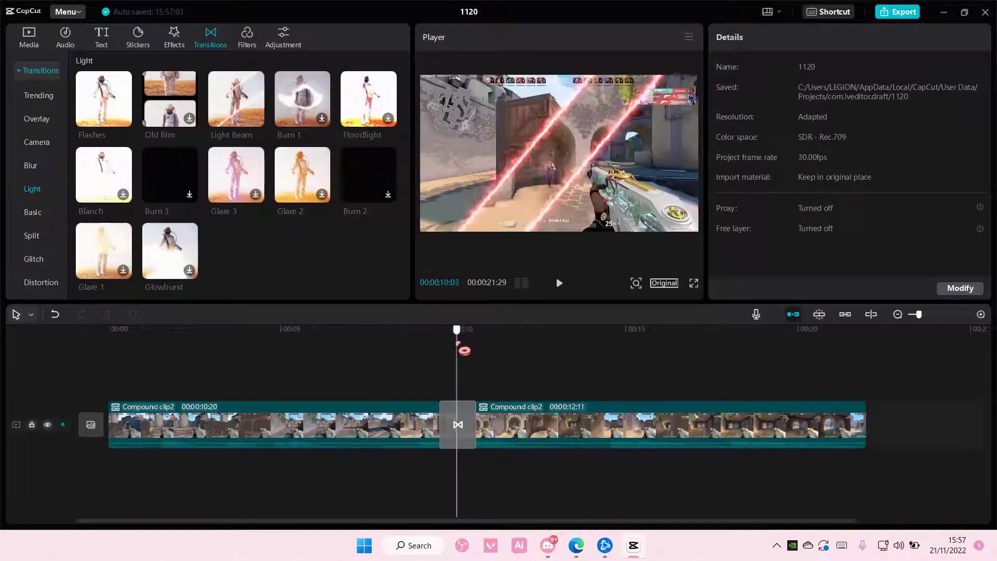
{"action": "left_click_drag", "start_coordinate": [462, 344], "coordinate": [466, 346]}
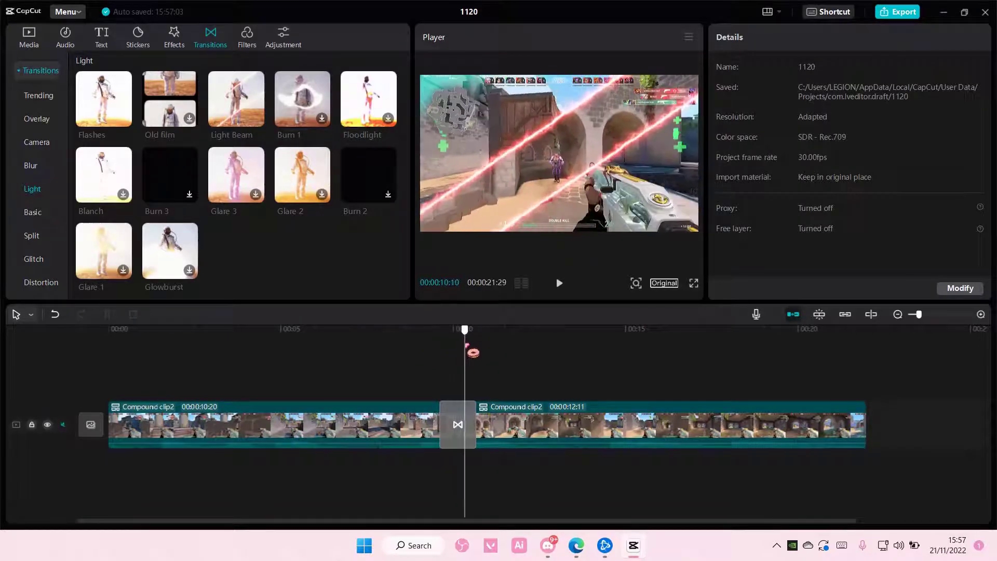
Step: Undo the changes until the Light Beam transition is gone
{"action": "key", "text": "ctrl+z"}
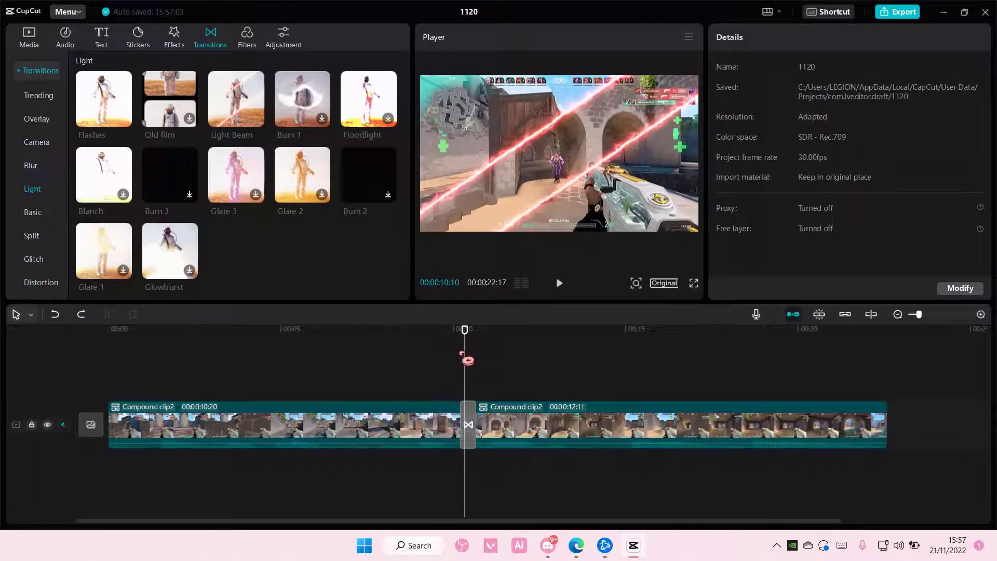
{"action": "key", "text": "space"}
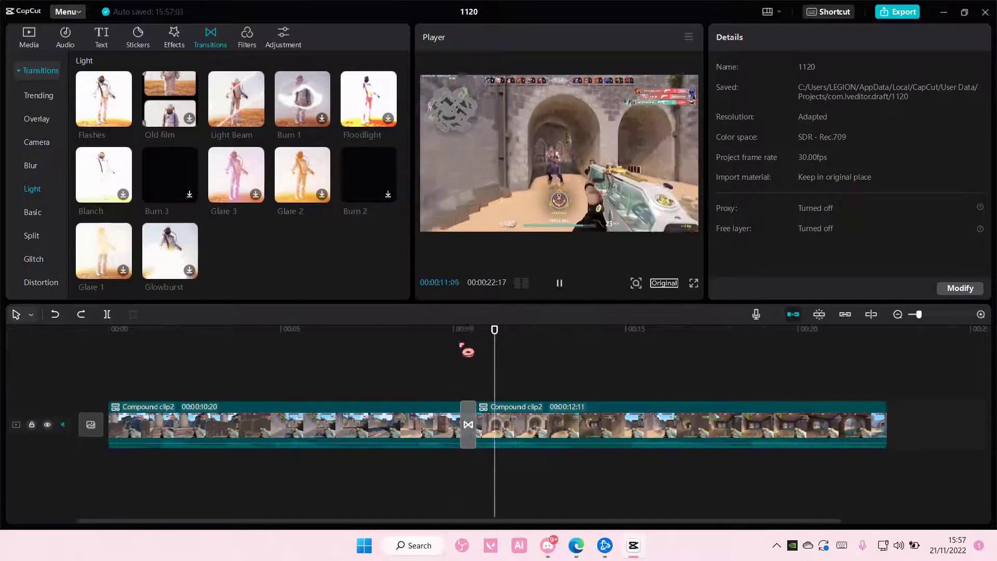
{"action": "key", "text": "space"}
{"action": "key", "text": "ctrl+z"}
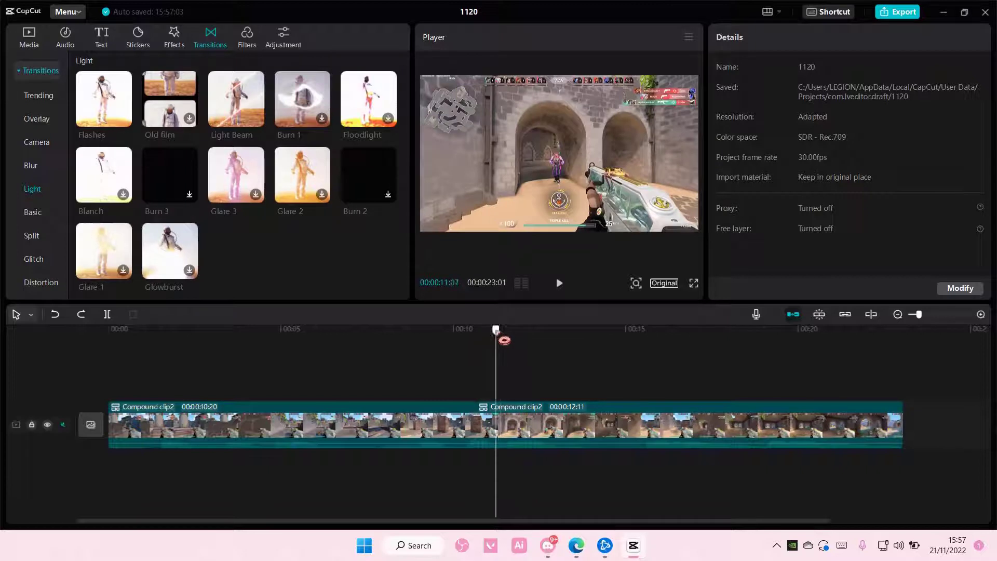
Step: Download Glare 3, add it at the compound clip join, and play it back
{"action": "left_click_drag", "start_coordinate": [503, 339], "coordinate": [452, 345]}
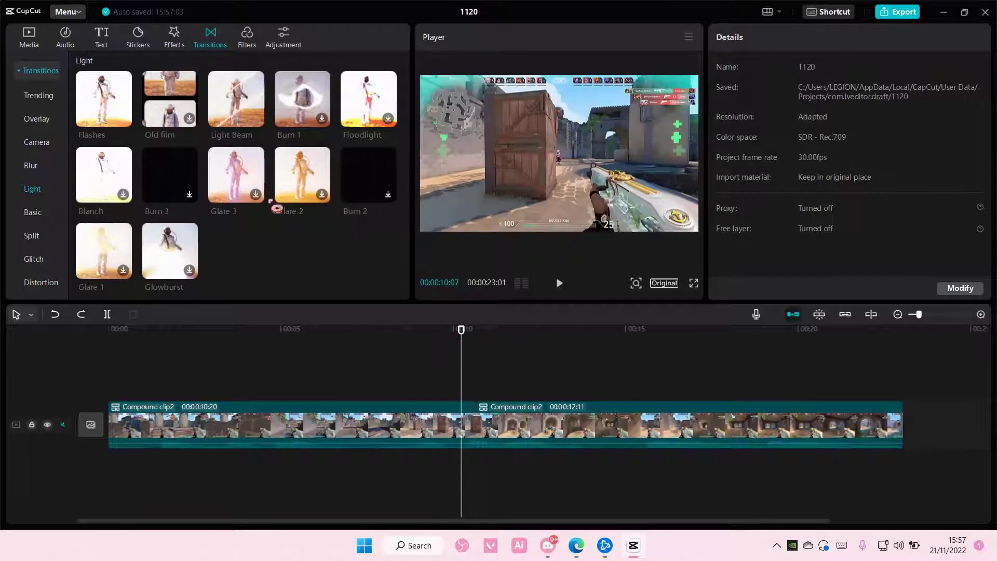
{"action": "left_click", "coordinate": [261, 201]}
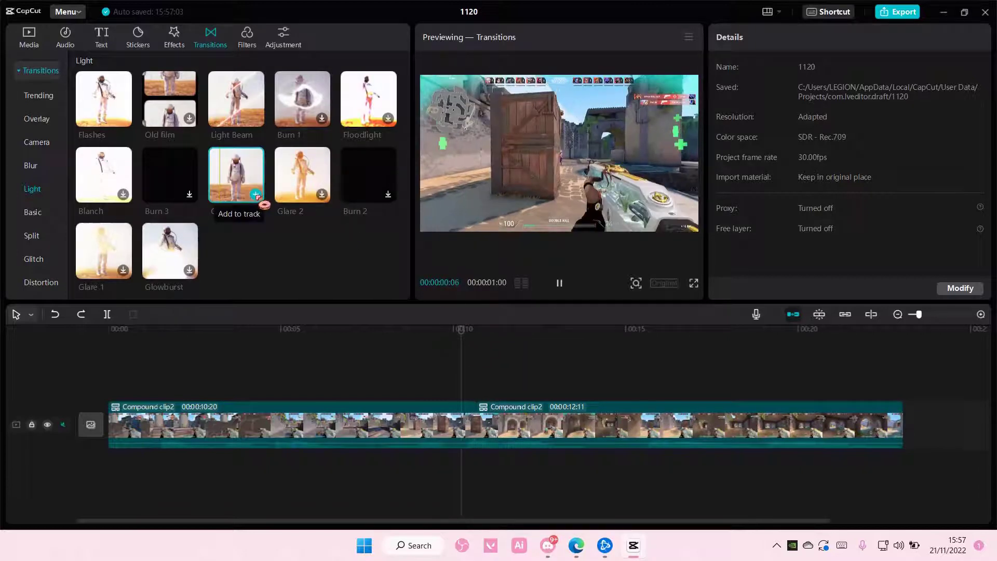
{"action": "left_click", "coordinate": [259, 200]}
{"action": "left_click", "coordinate": [561, 287]}
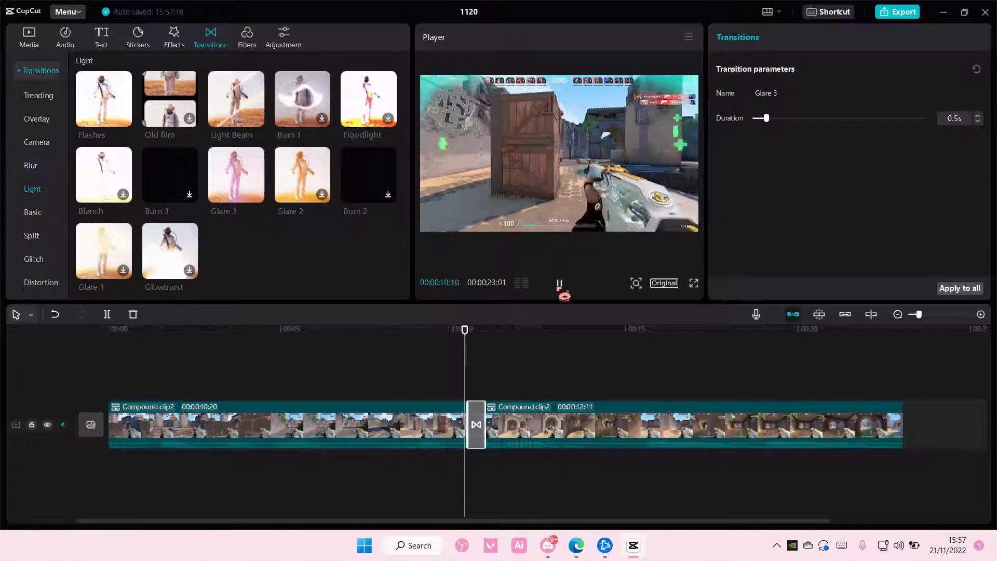